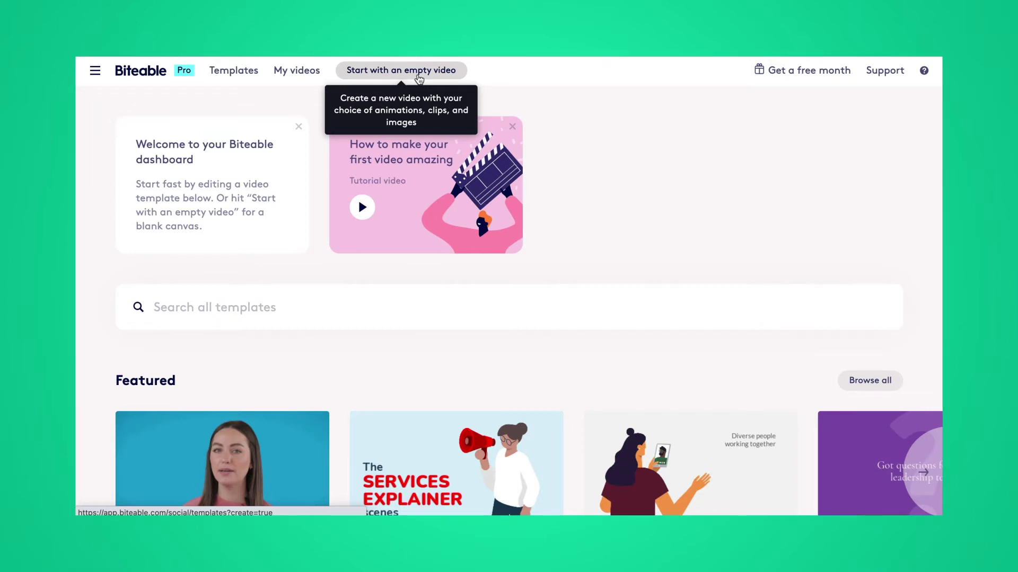
# Step: Start a new empty video in the vertical 9:16 shape
pyautogui.click(418, 76)
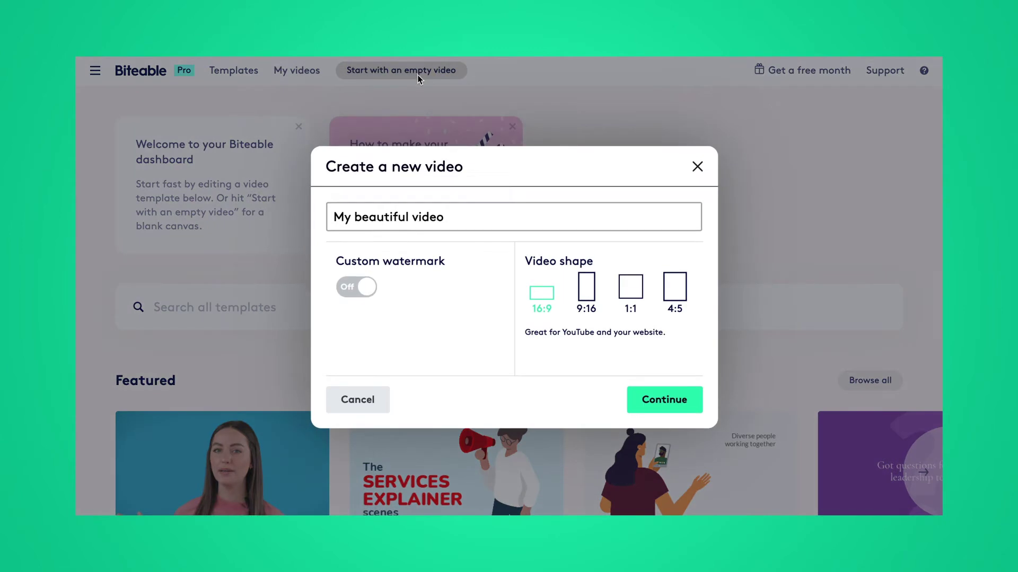
pyautogui.click(580, 293)
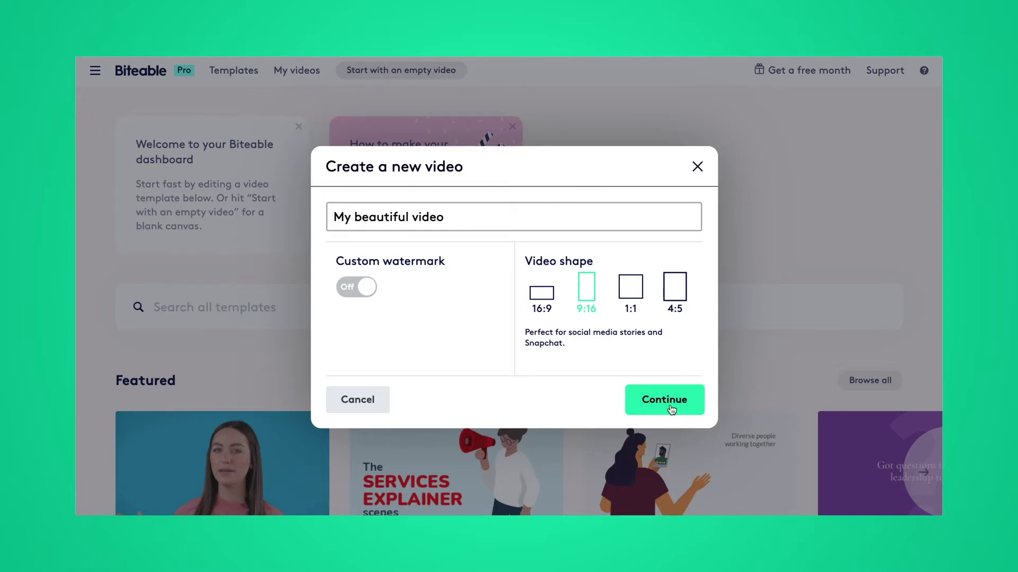
pyautogui.click(670, 409)
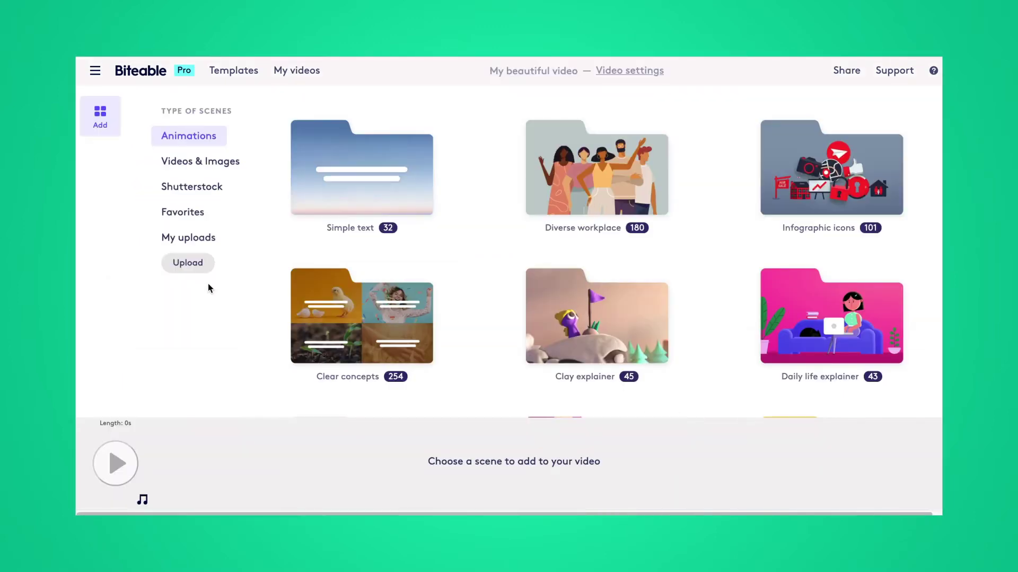
# Step: Upload the clip IMG_5531.MOV from the Desktop as the video's scene
pyautogui.click(197, 265)
pyautogui.click(318, 191)
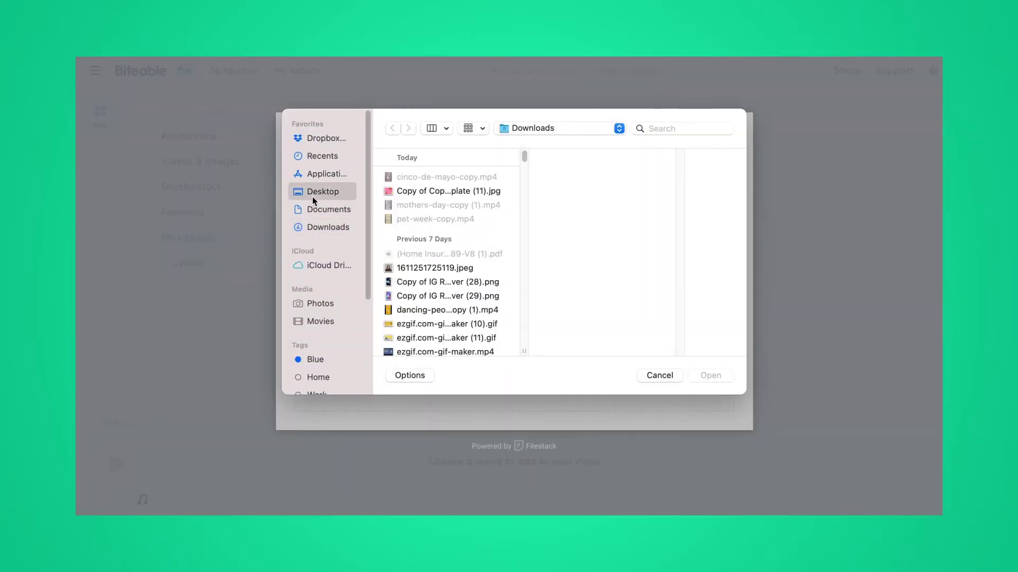
pyautogui.click(440, 258)
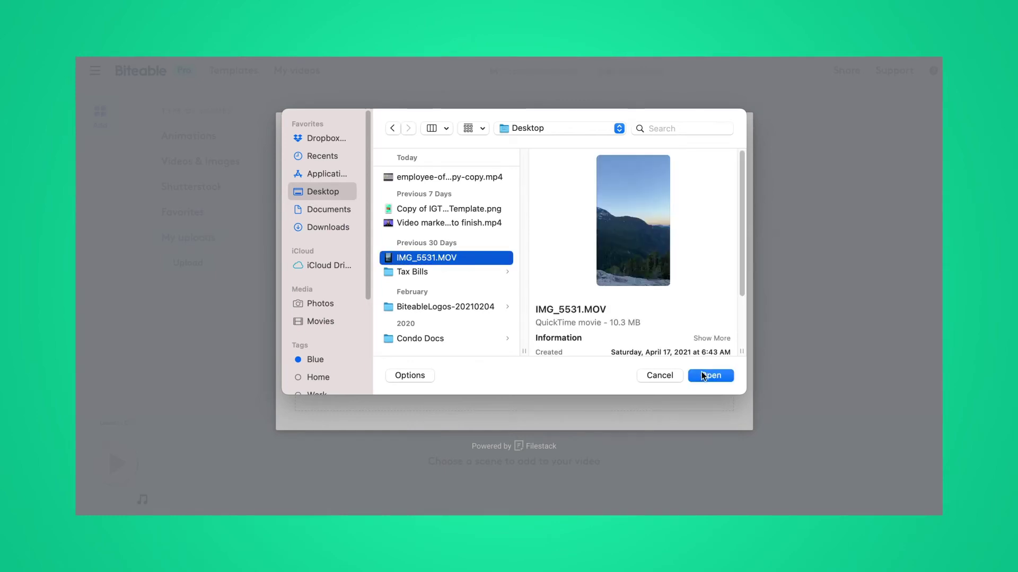
pyautogui.click(702, 373)
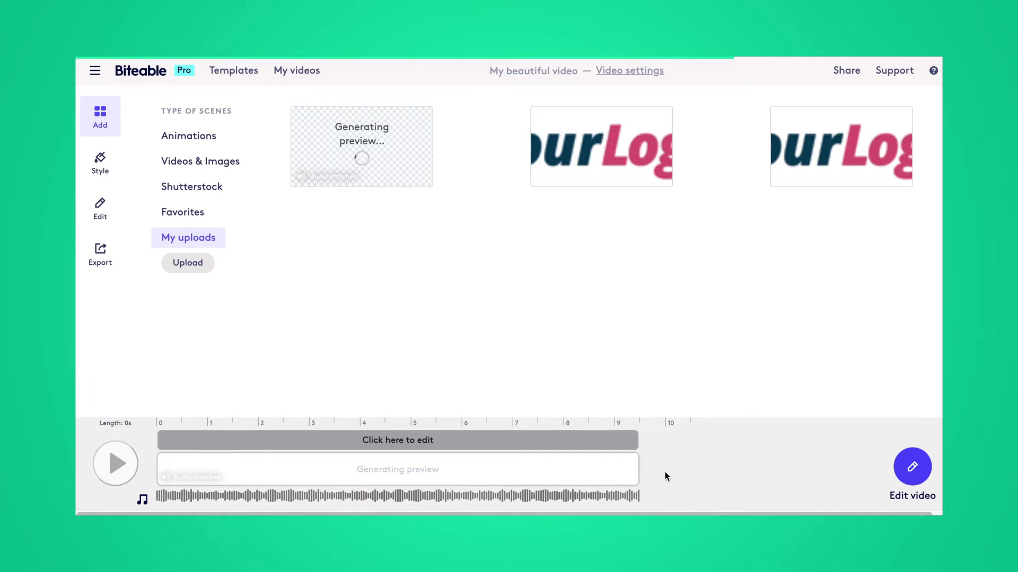
# Step: Replace the placeholder caption with 'May 3, 2021' and '6:56am' on a second line
pyautogui.click(547, 469)
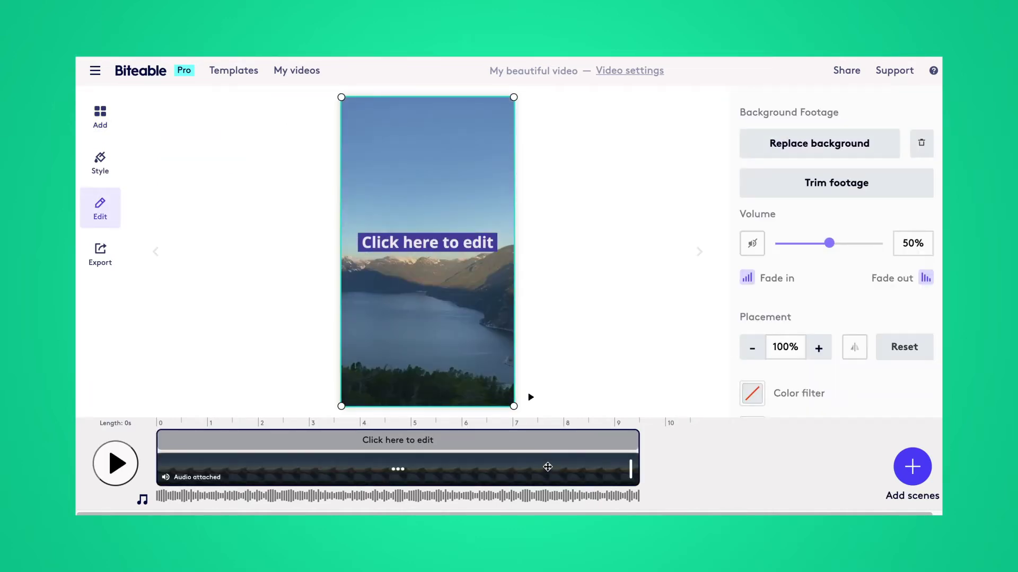
pyautogui.click(470, 247)
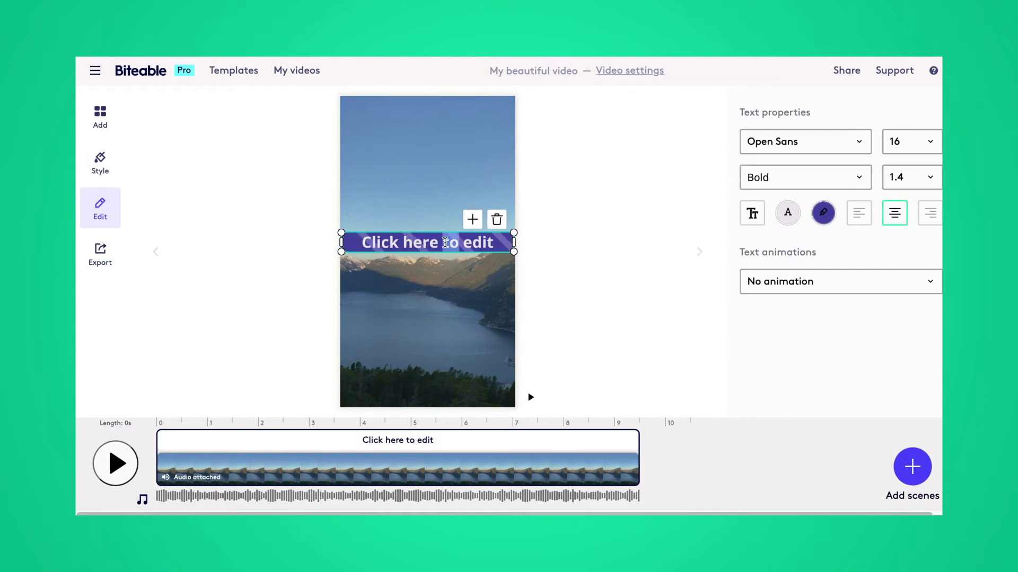
pyautogui.click(445, 242)
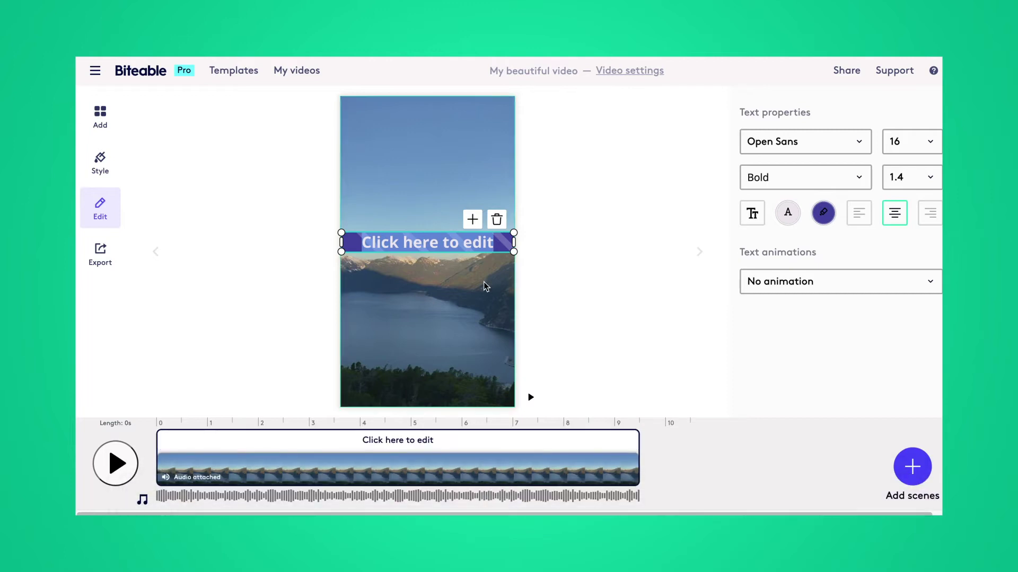
pyautogui.write('May 3, 2021')
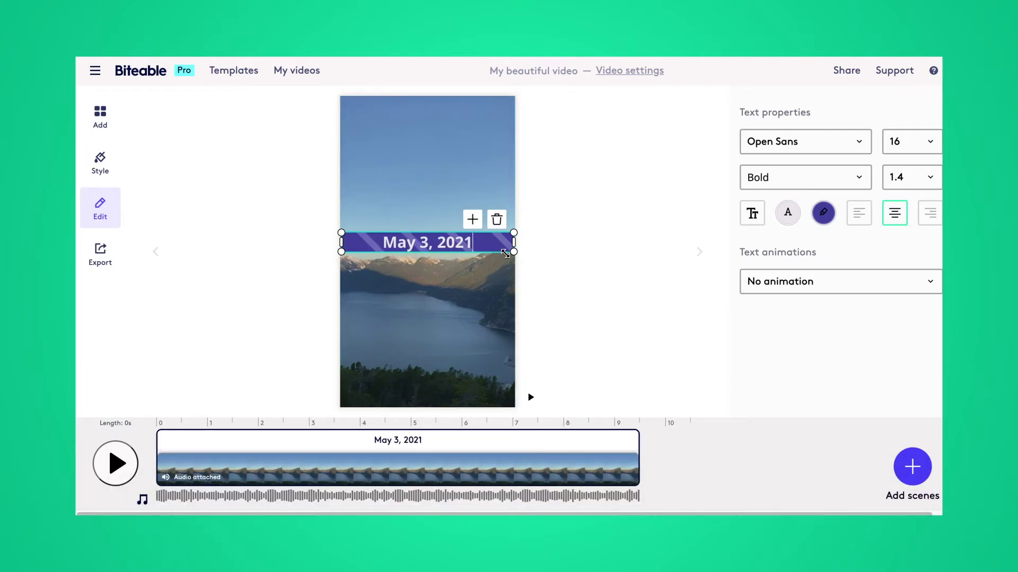
pyautogui.press('Return')
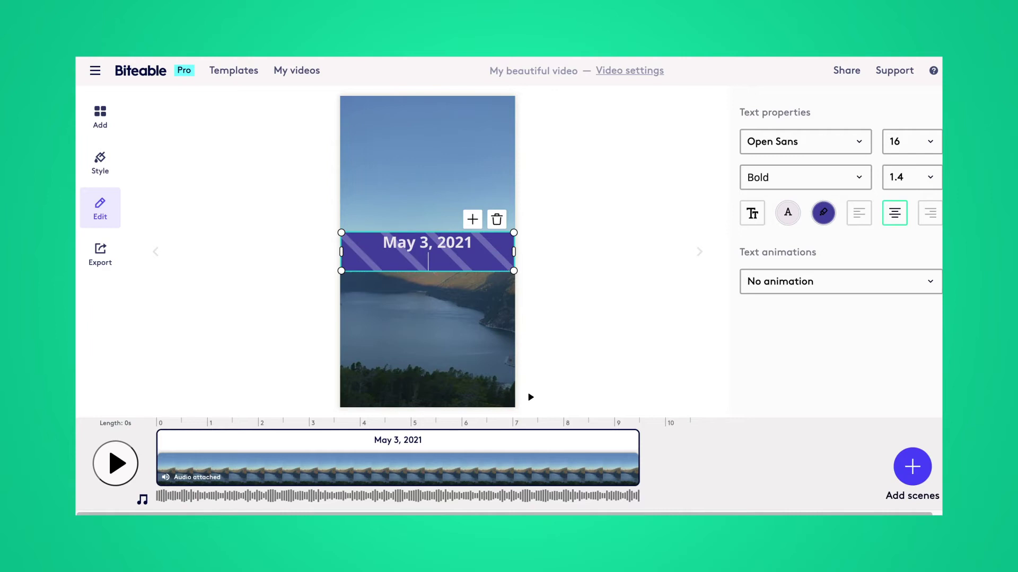
pyautogui.write('6:56am')
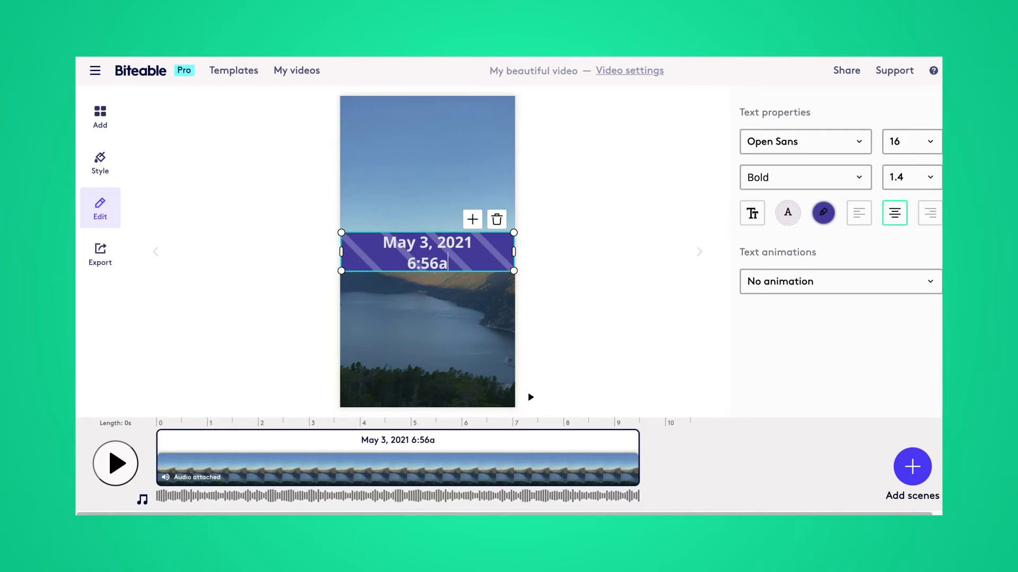
pyautogui.click(447, 201)
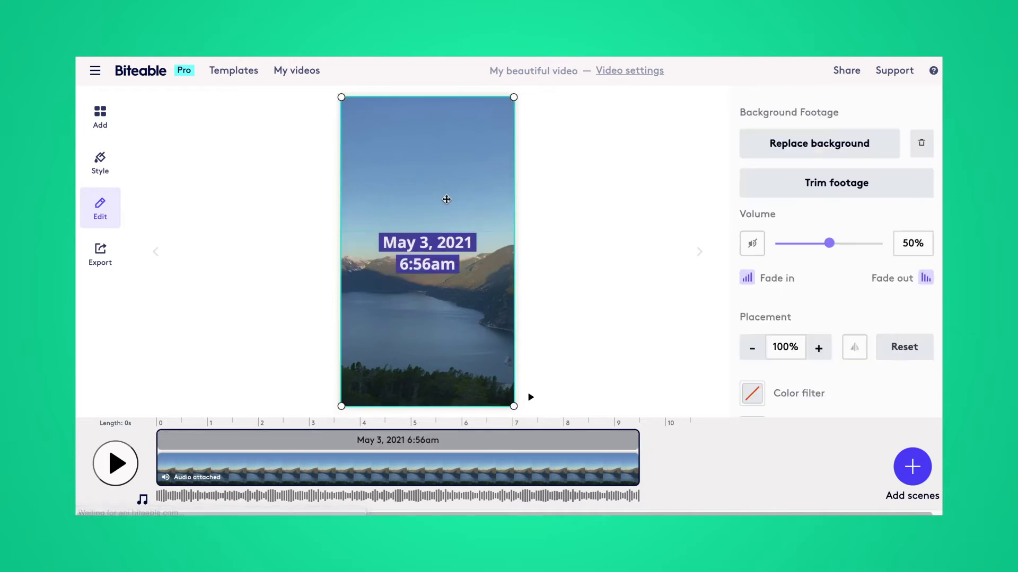
# Step: Set the date caption's ribbon colour to None and its text colour to black
pyautogui.click(444, 243)
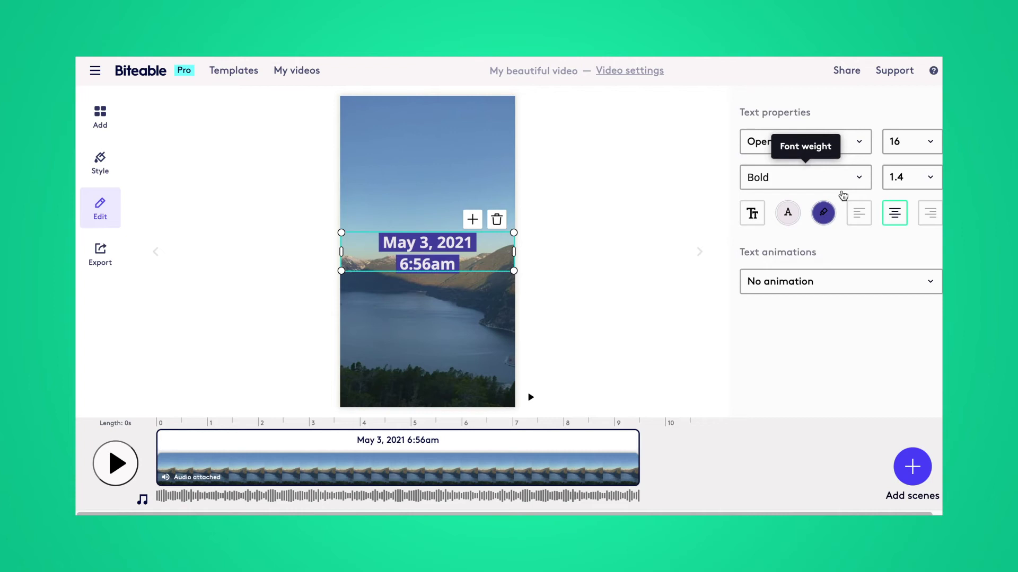
pyautogui.click(830, 213)
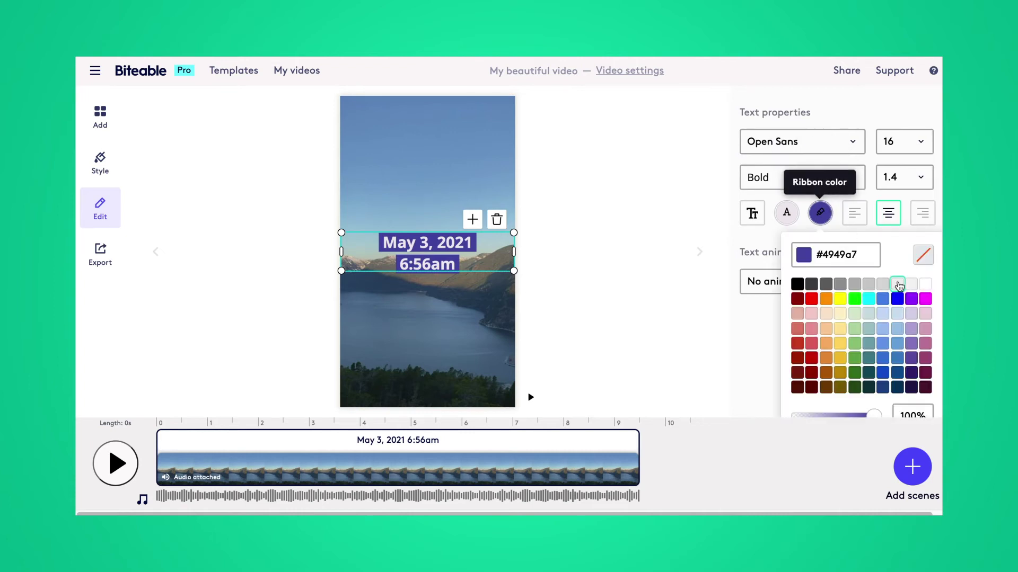
pyautogui.click(925, 286)
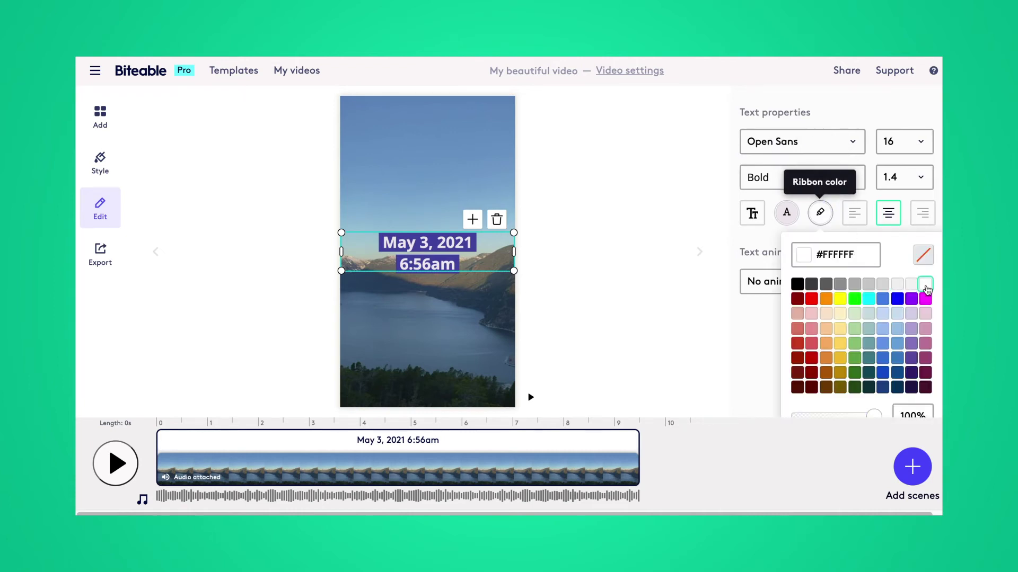
pyautogui.click(925, 256)
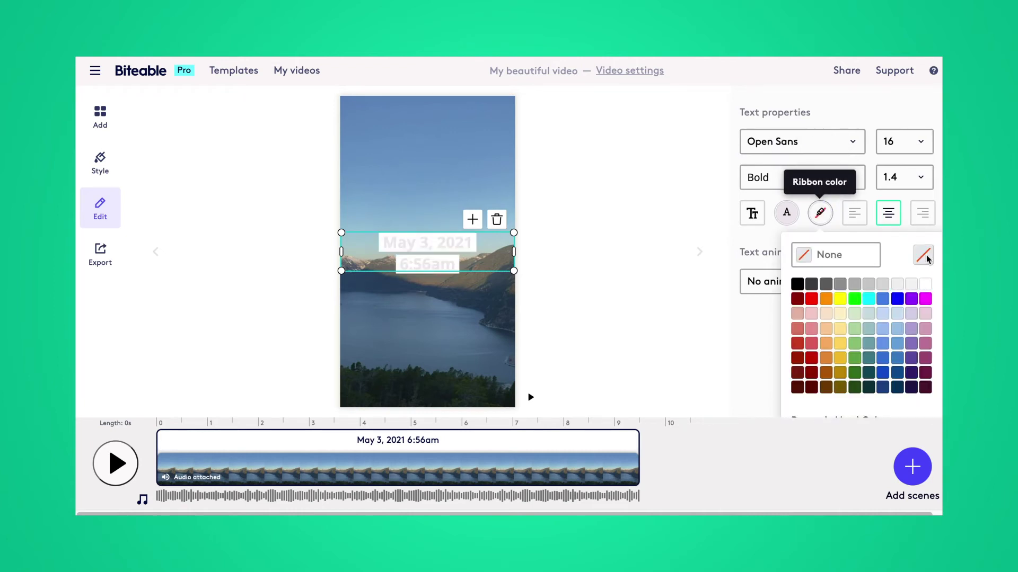
pyautogui.click(787, 213)
pyautogui.click(790, 284)
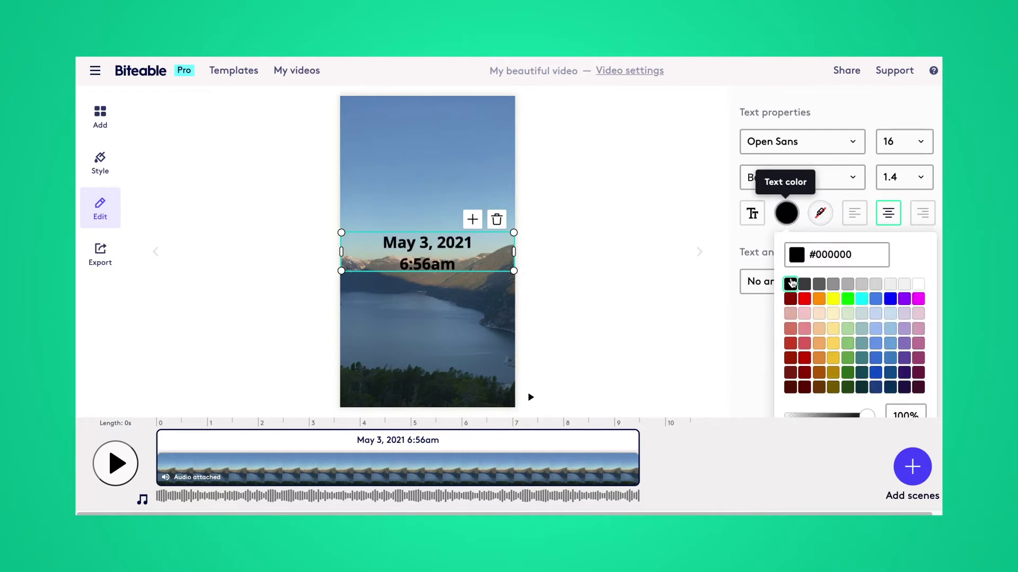
# Step: Browse the fonts and font sizes, and toggle Capitalize on and back off
pyautogui.click(854, 142)
pyautogui.click(924, 146)
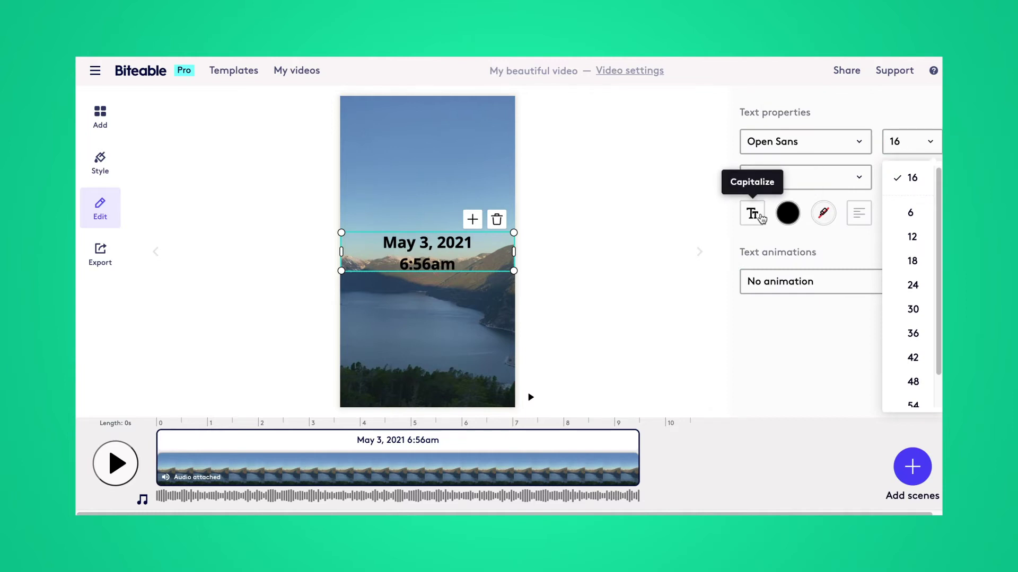
pyautogui.click(759, 217)
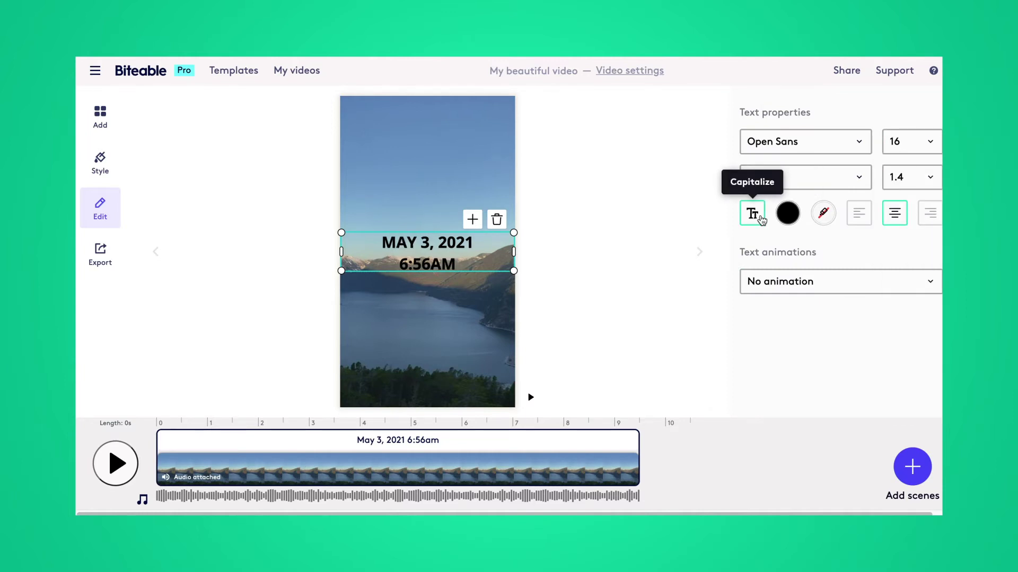
pyautogui.click(760, 217)
pyautogui.click(802, 281)
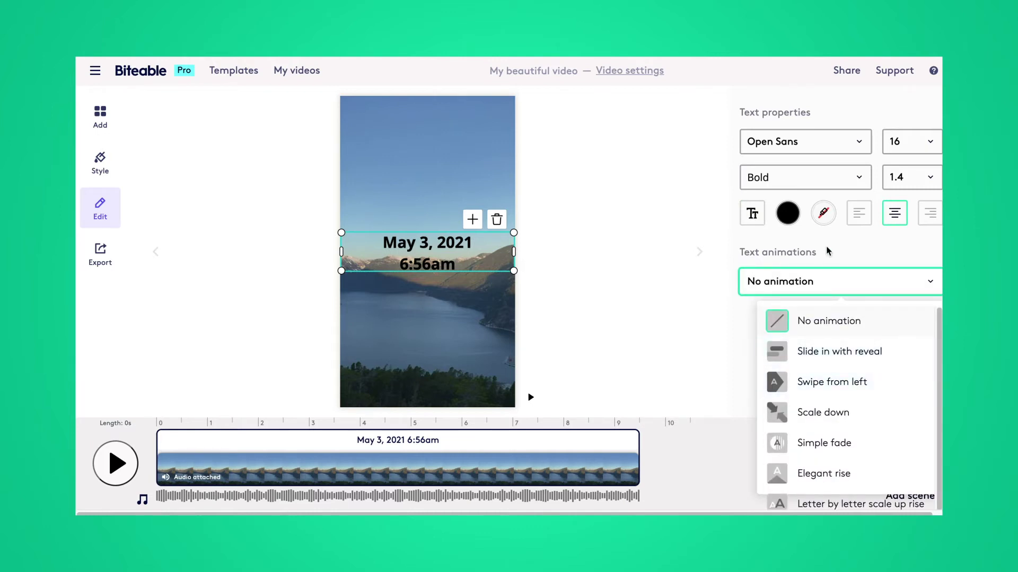
# Step: Keep No animation, move the caption lower over the lake, and trim it to about 4 s
pyautogui.click(418, 234)
pyautogui.moveTo(420, 234); pyautogui.dragTo(422, 314)
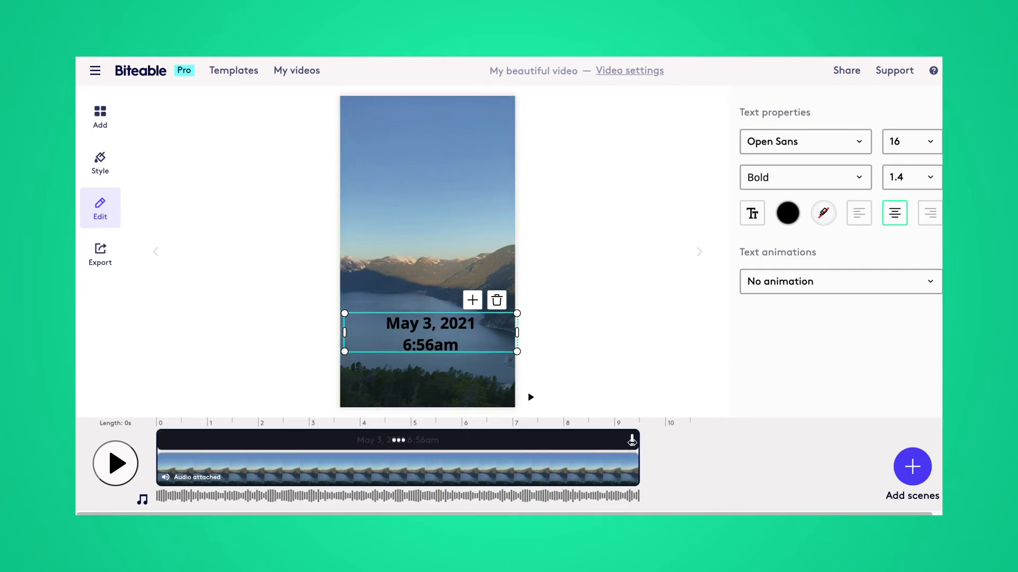
pyautogui.moveTo(632, 441); pyautogui.dragTo(352, 449)
pyautogui.moveTo(356, 446)
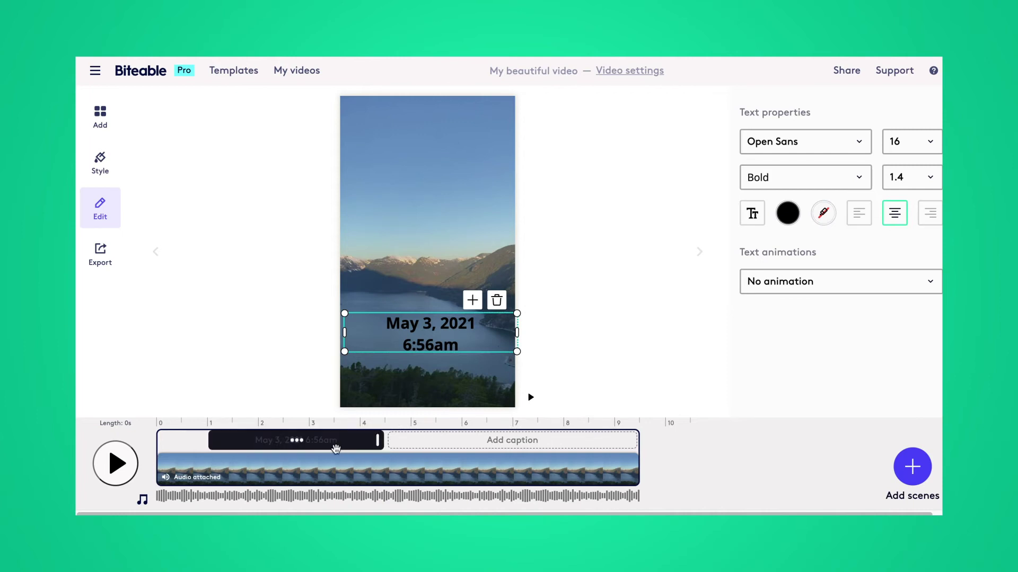
# Step: Delete the extra 'Click here to edit' text box from the scene
pyautogui.click(472, 300)
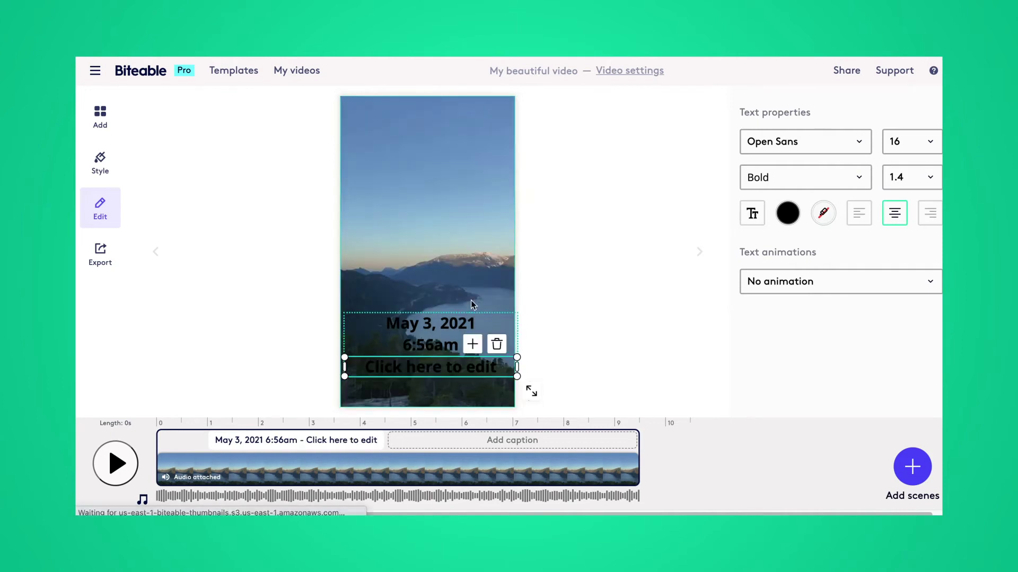
pyautogui.moveTo(468, 370); pyautogui.dragTo(469, 267)
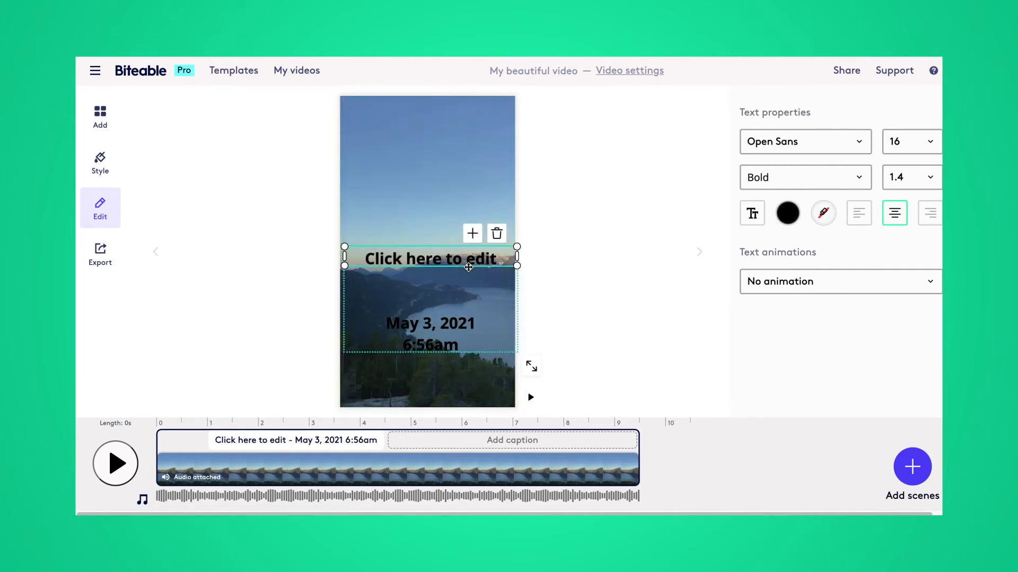
pyautogui.click(498, 234)
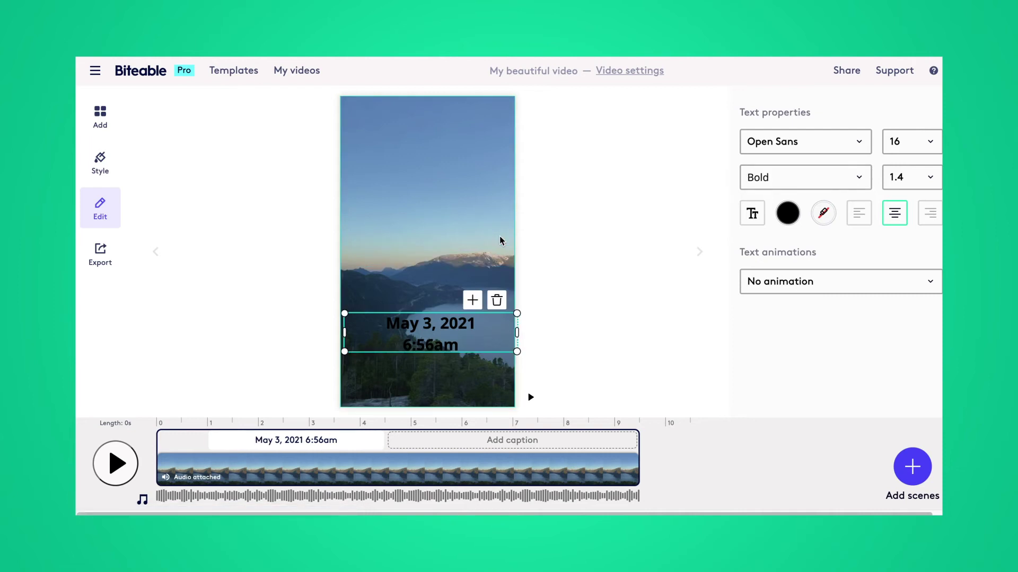
pyautogui.moveTo(310, 446)
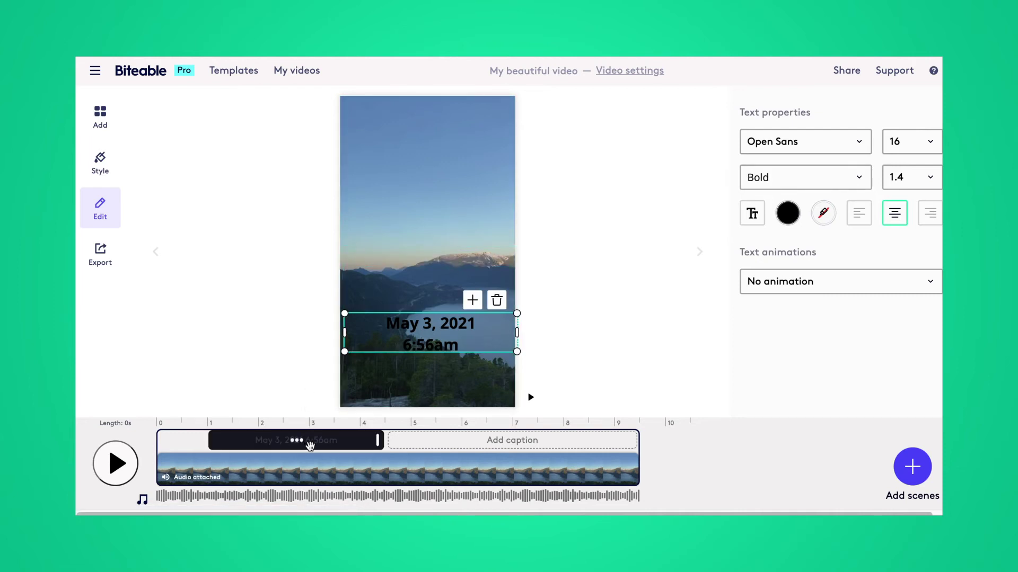
# Step: Add a 'Location: British Columbia' caption at font size 12, placed lower in the frame
pyautogui.click(466, 448)
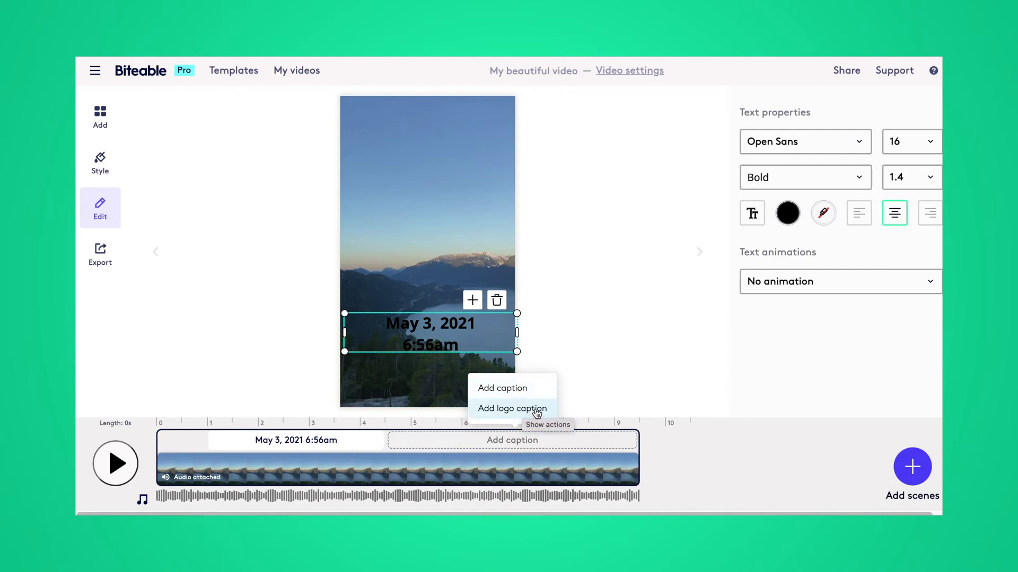
pyautogui.click(533, 389)
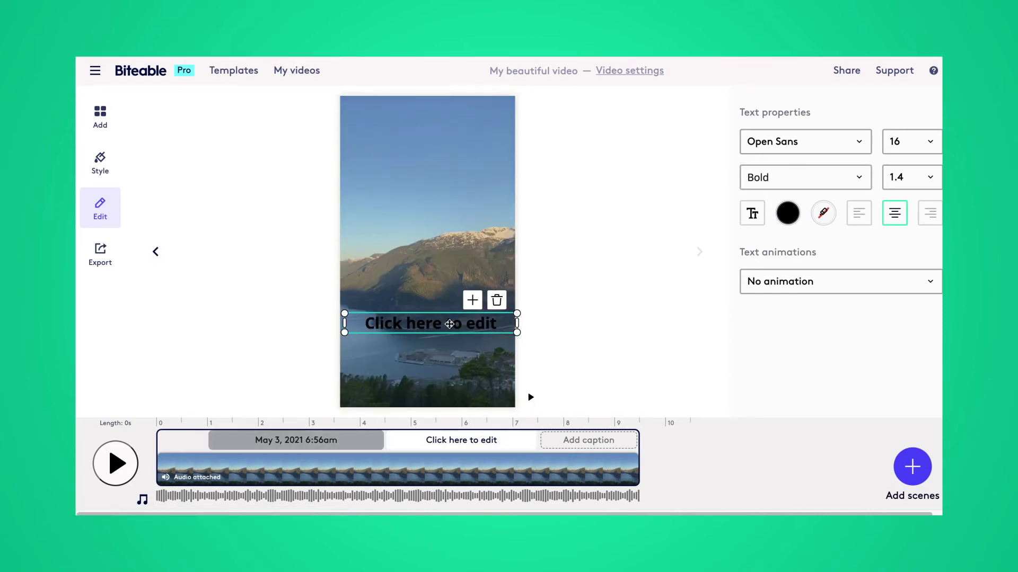
pyautogui.tripleClick(449, 323)
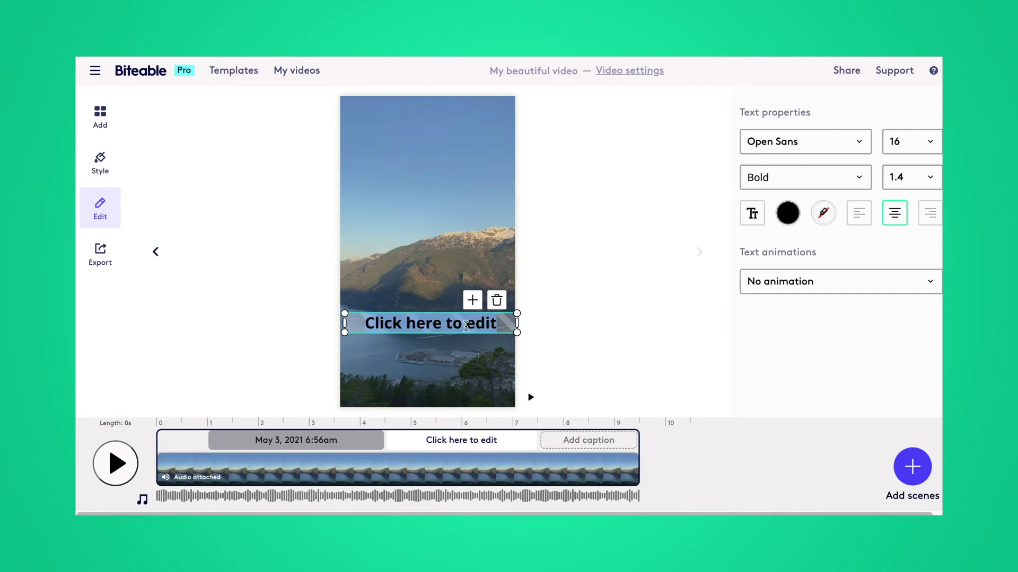
pyautogui.write('Loca')
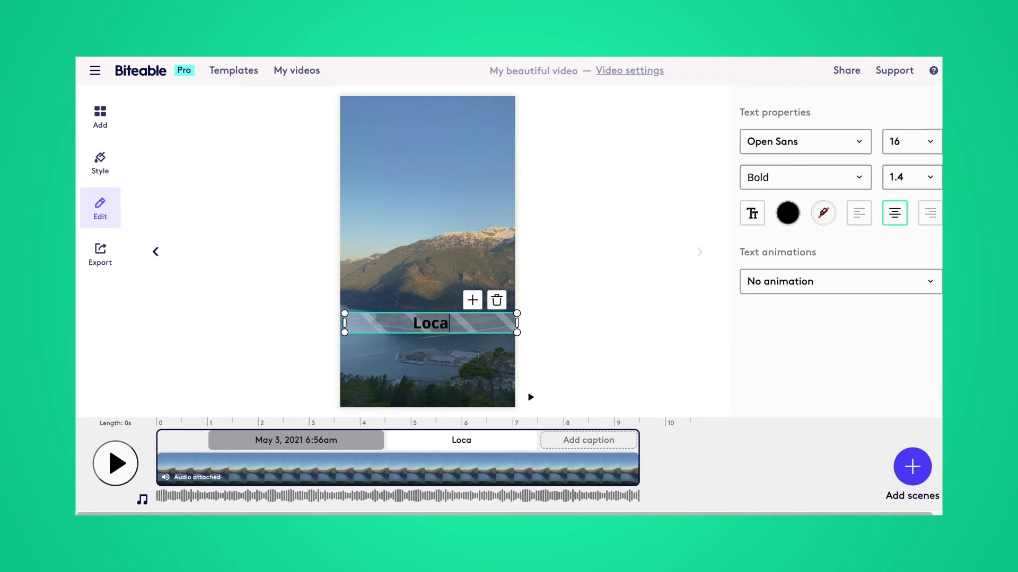
pyautogui.write('tion: British Columbia')
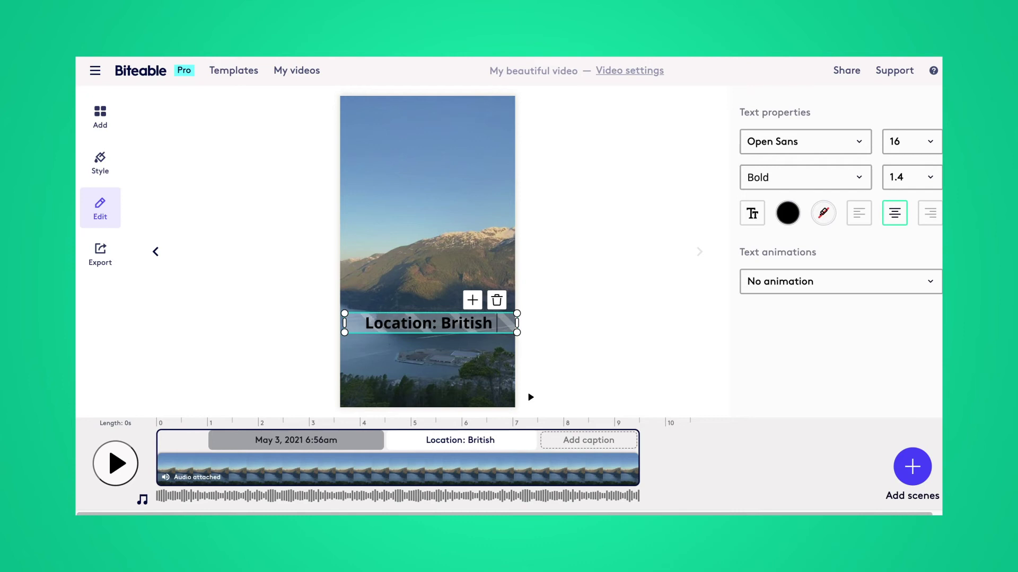
pyautogui.click(939, 139)
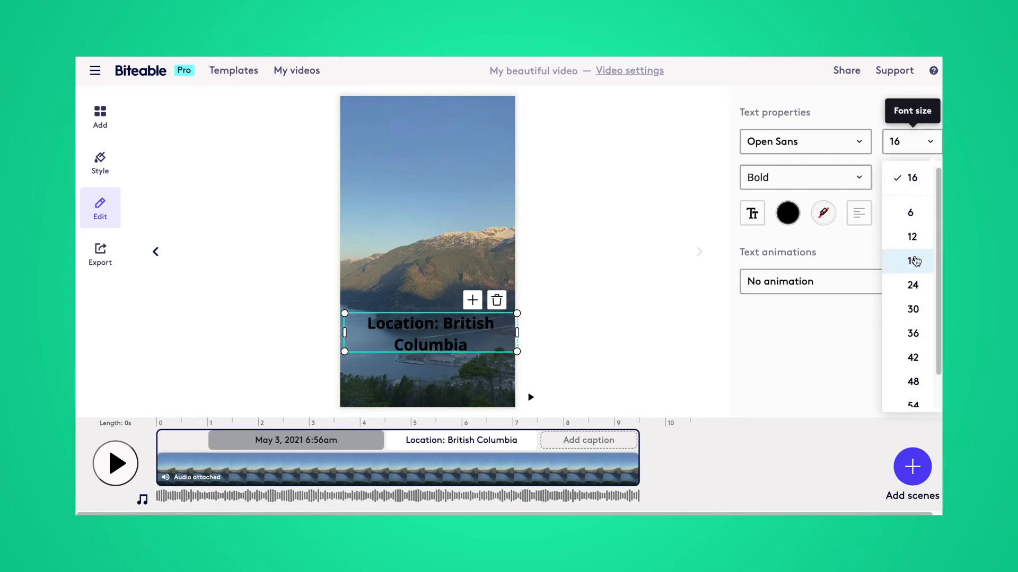
pyautogui.click(912, 236)
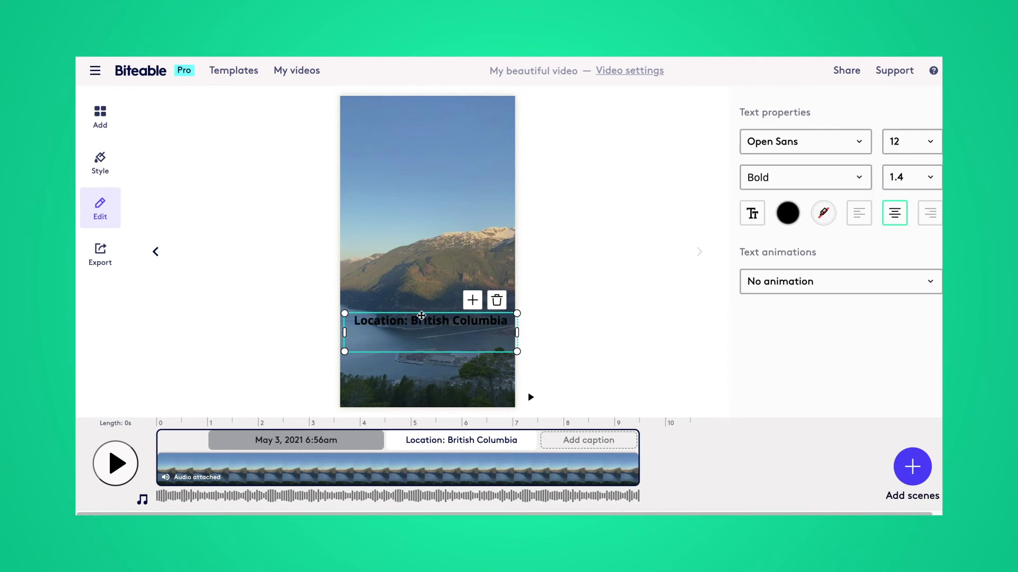
pyautogui.moveTo(429, 316); pyautogui.dragTo(428, 335)
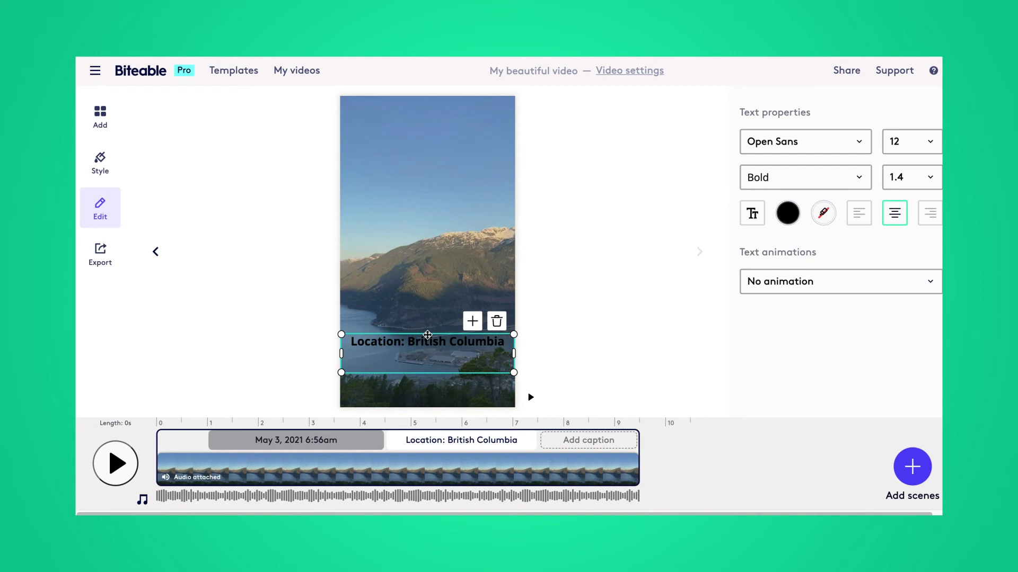
# Step: Start building the HD video, then return to the Templates dashboard
pyautogui.click(98, 260)
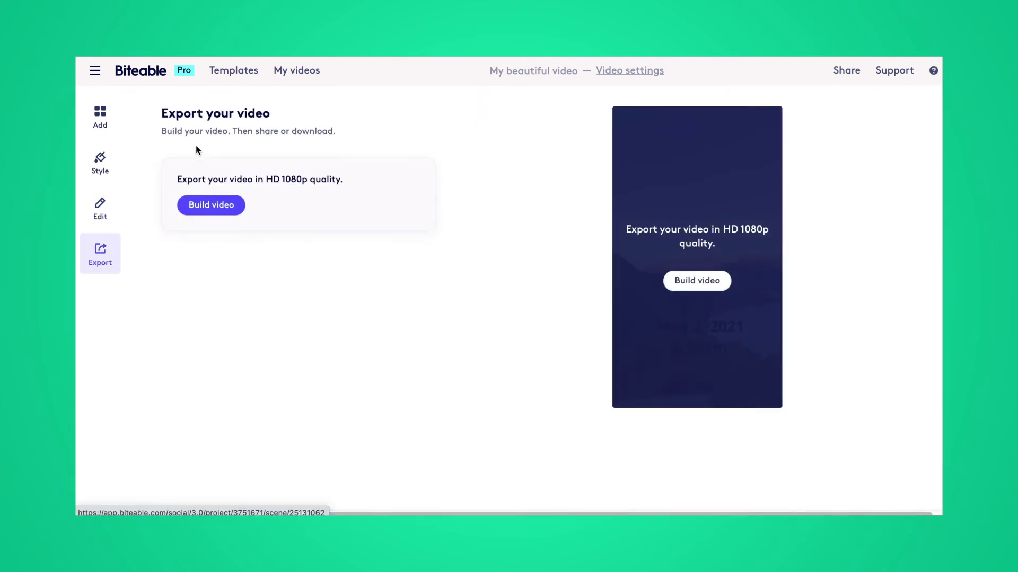
pyautogui.click(225, 207)
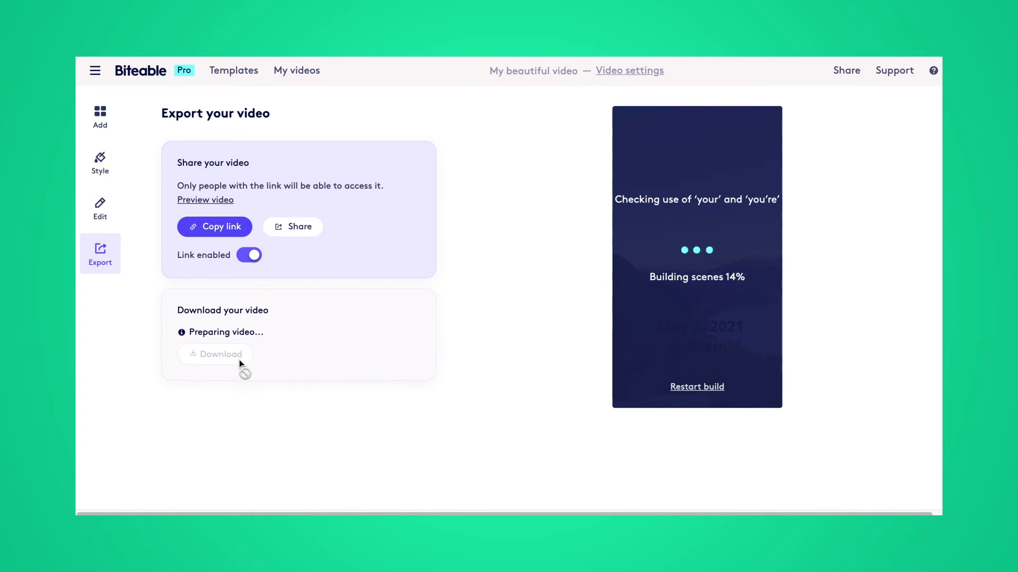
pyautogui.click(242, 78)
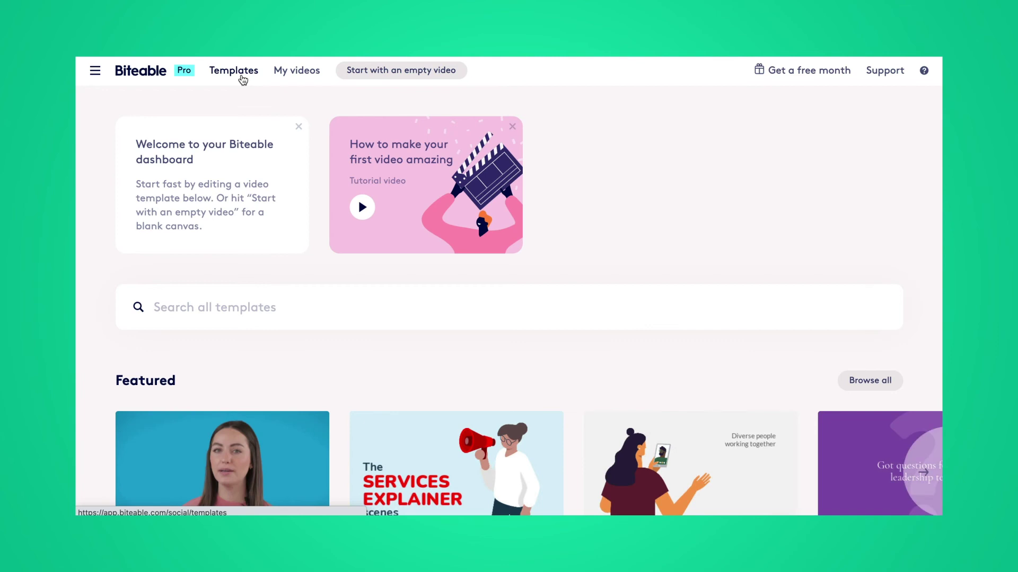
# Step: Open an editable copy of the Diverse Workplace Scenes template from Featured
pyautogui.scroll(-4, 372, 336)
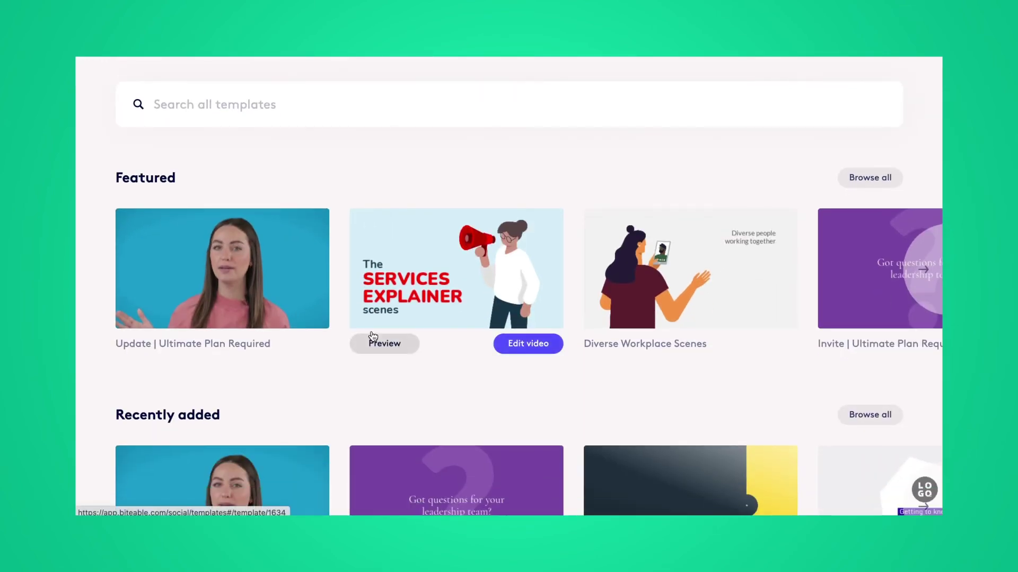
pyautogui.click(752, 339)
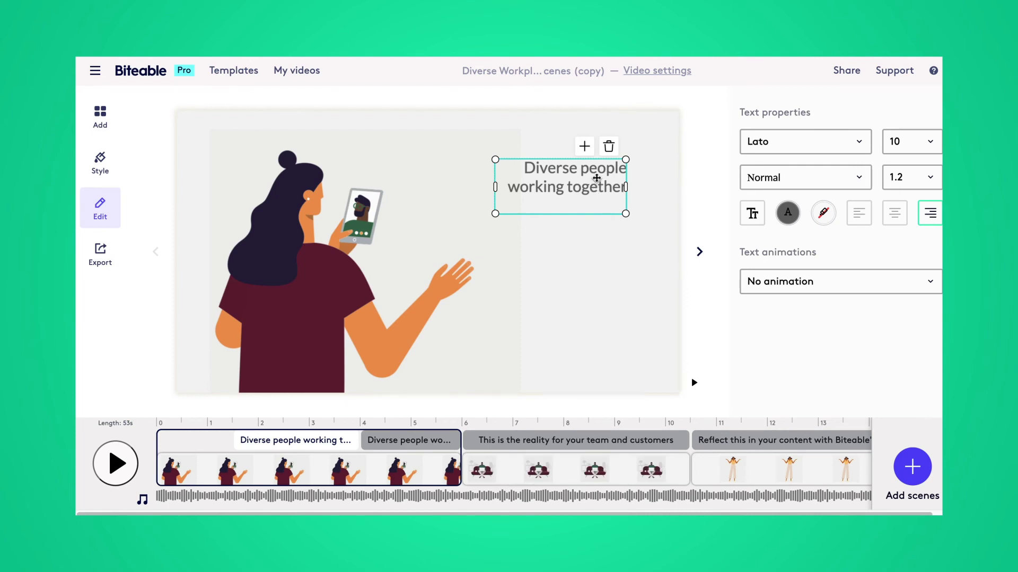
# Step: In the 'Diverse people working together remotely' title, colour 'remotely' red (#FF0000)
pyautogui.doubleClick(596, 178)
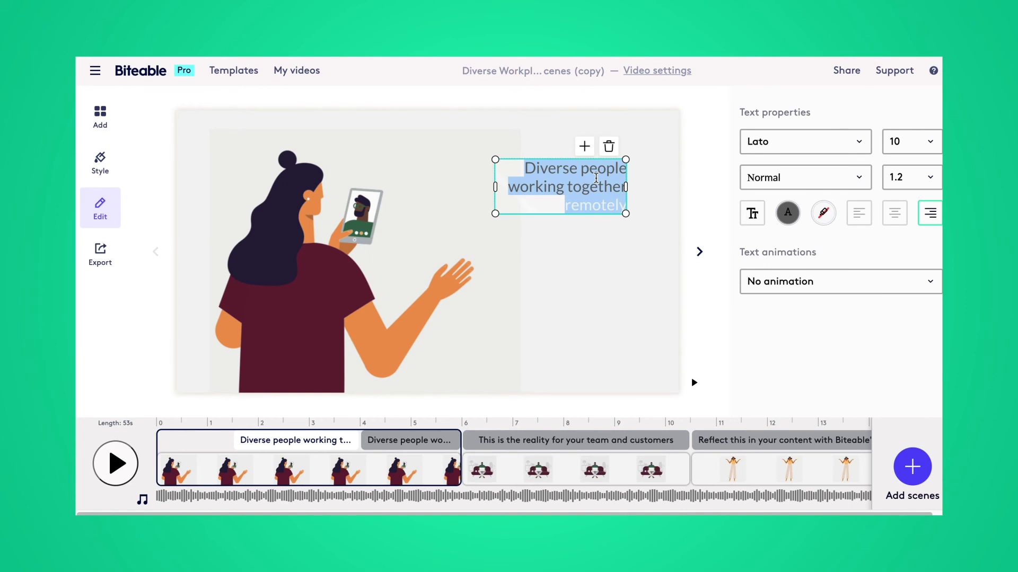
pyautogui.click(596, 205)
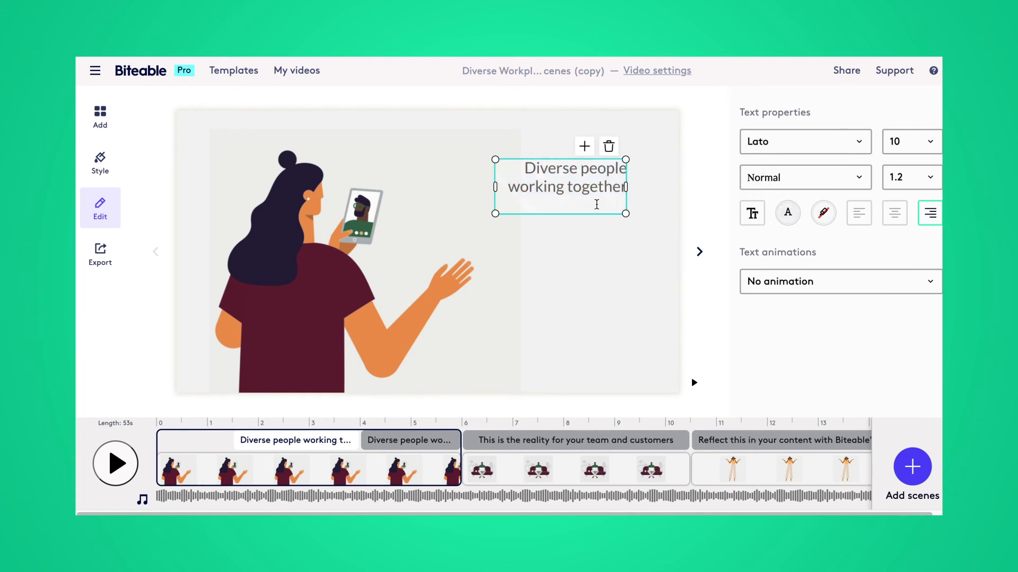
pyautogui.doubleClick(596, 204)
pyautogui.click(596, 205)
pyautogui.doubleClick(596, 205)
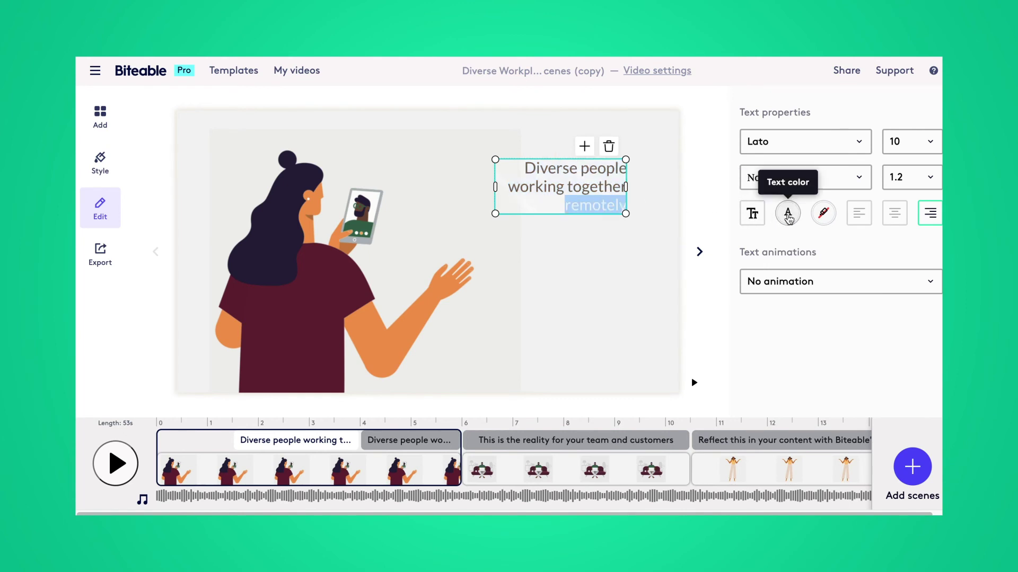
pyautogui.click(788, 212)
pyautogui.click(804, 299)
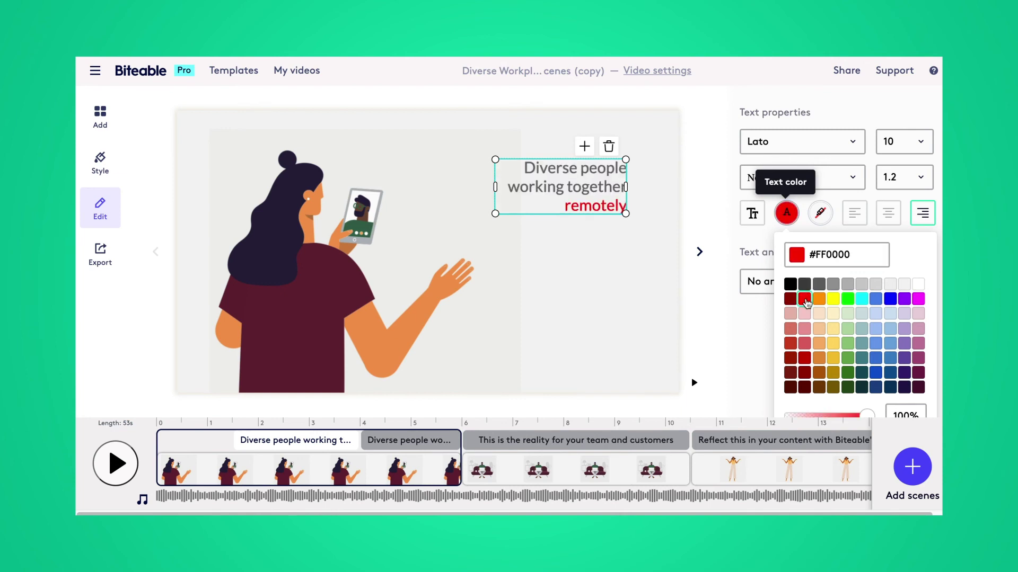
pyautogui.click(581, 277)
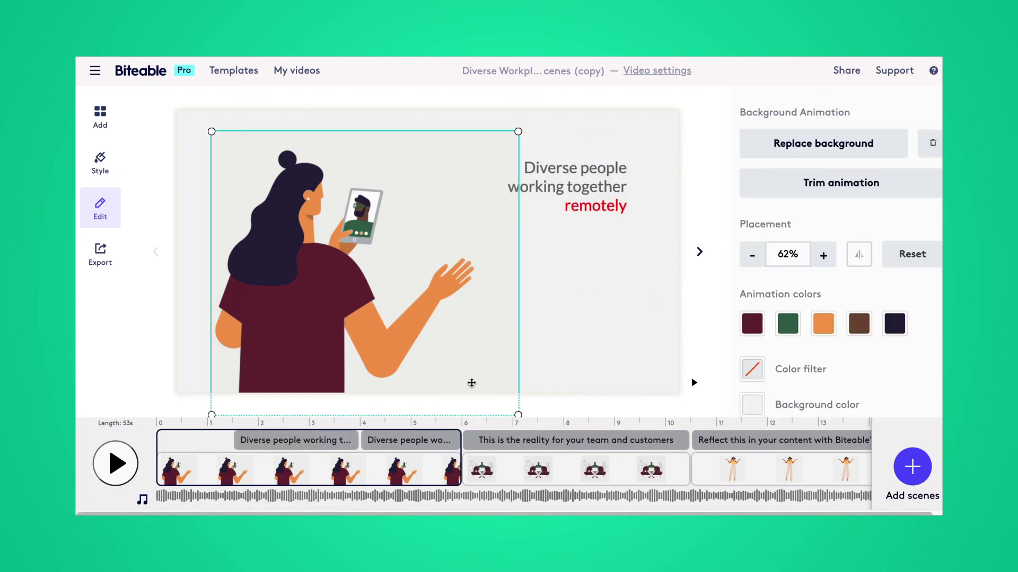
pyautogui.moveTo(415, 442)
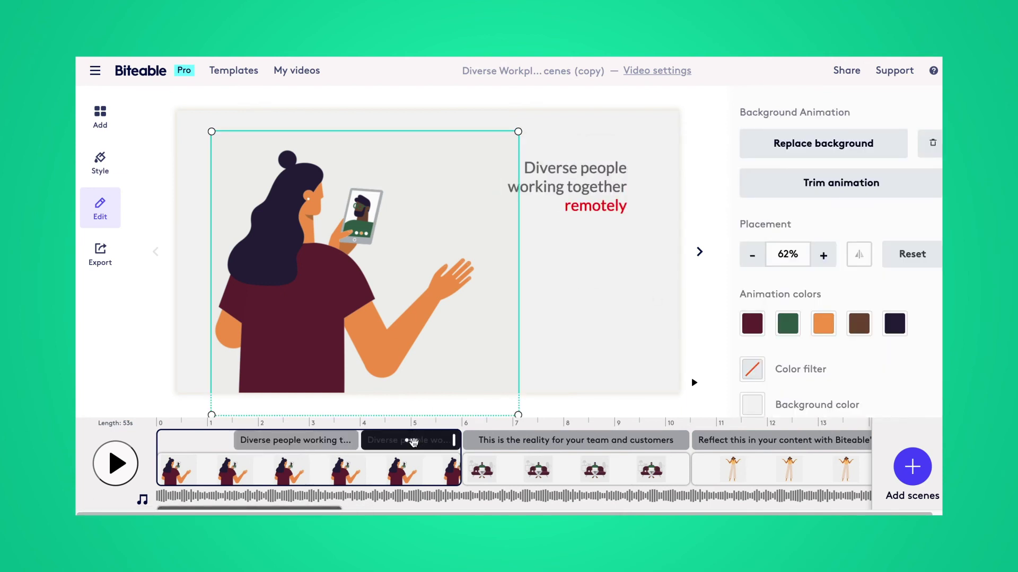
# Step: Delete the second 'Diverse people working together' caption so only the title caption remains
pyautogui.click(414, 442)
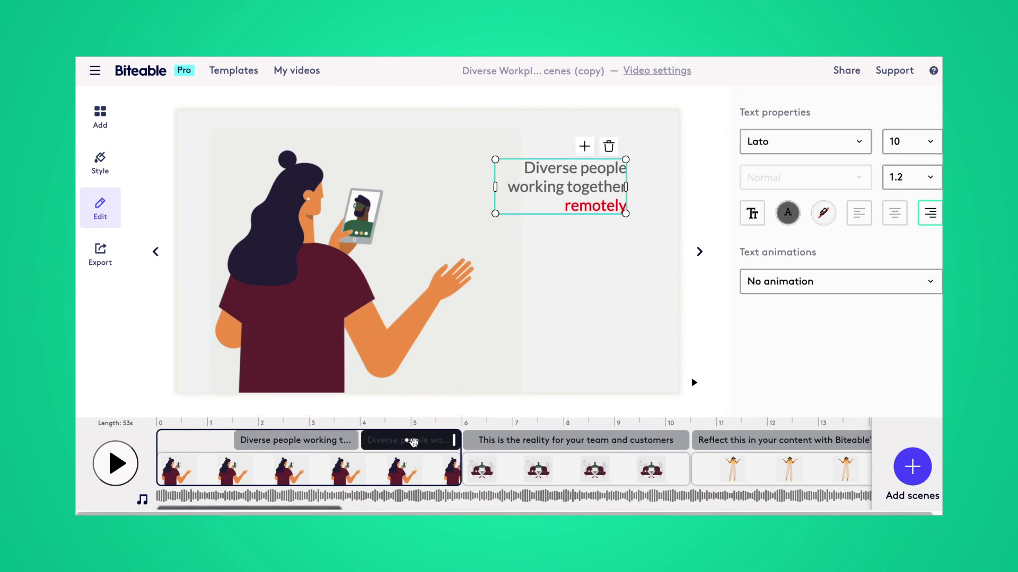
pyautogui.click(412, 442)
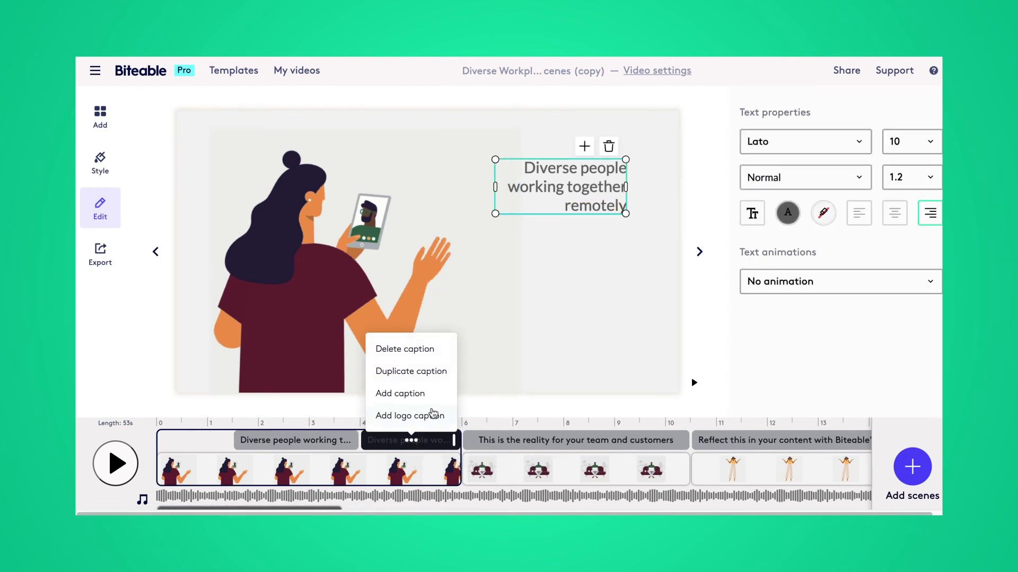
pyautogui.click(427, 350)
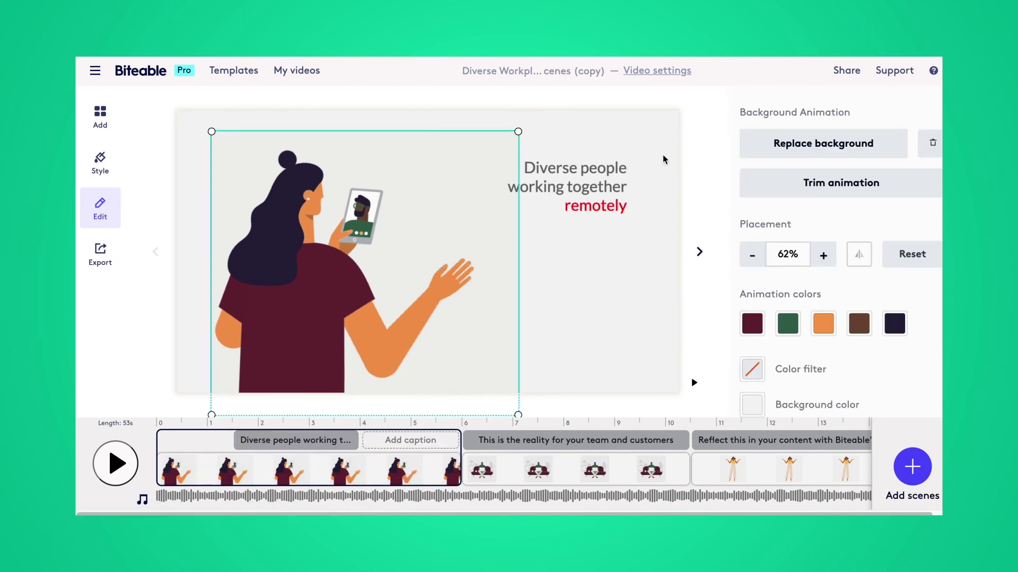
pyautogui.click(623, 177)
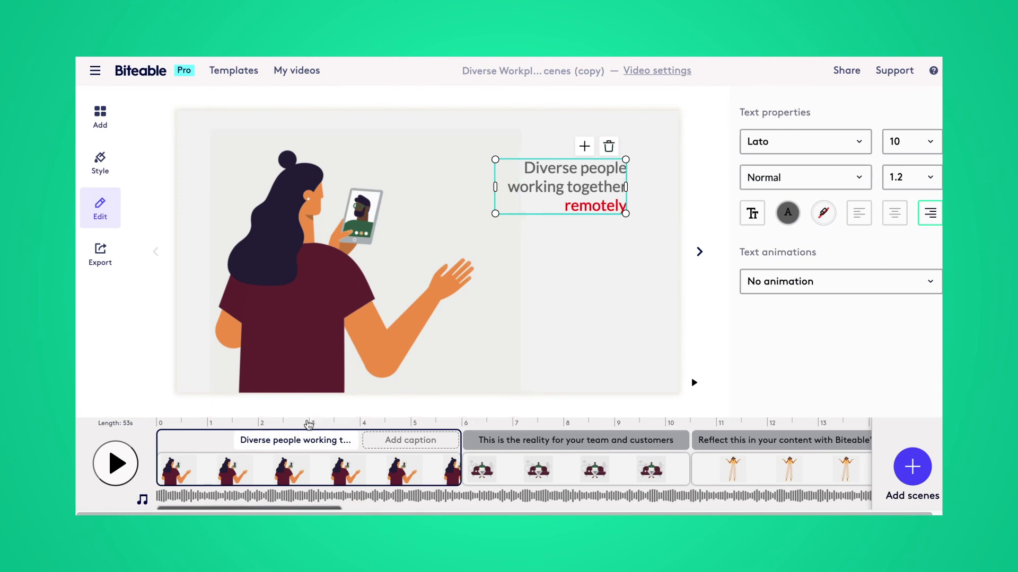
pyautogui.moveTo(318, 441)
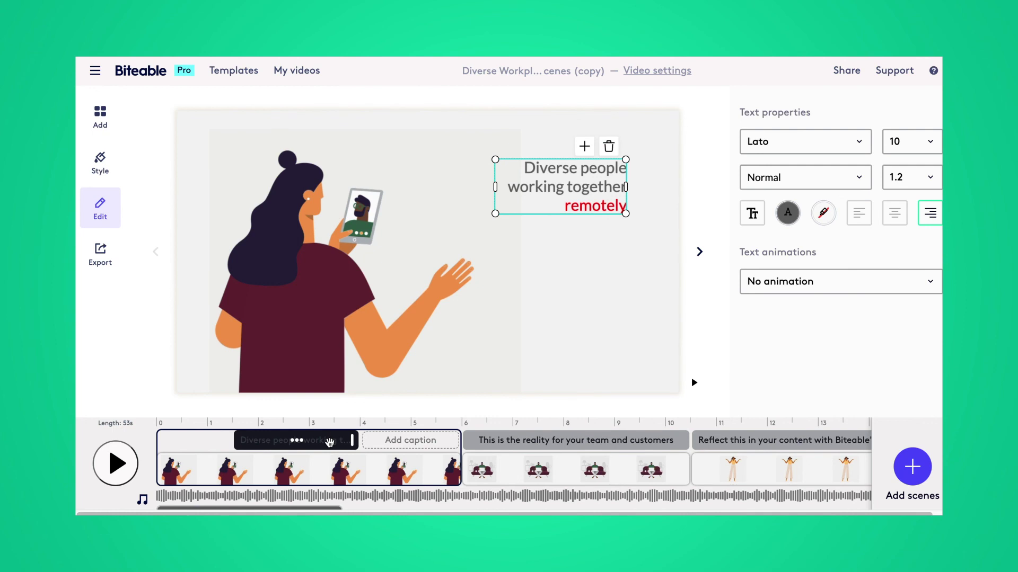